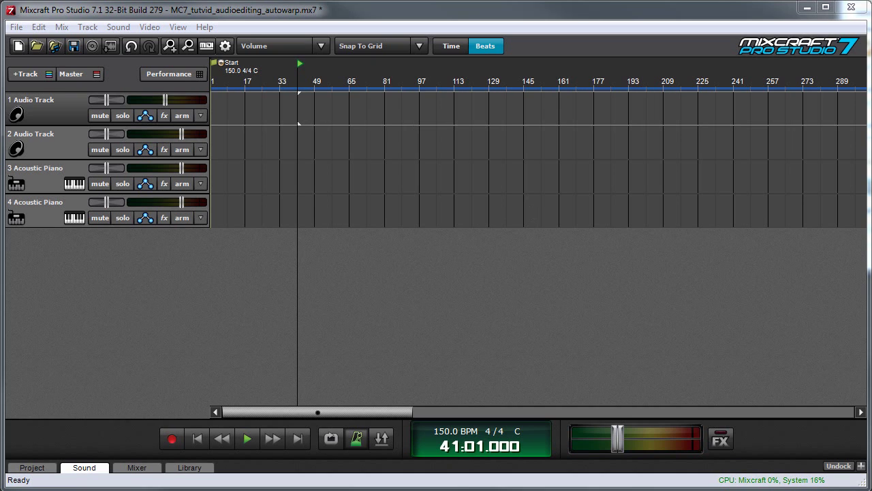
Step: Place the I Feel Love clip at the start of Audio Track 1 and lower the master to about -12.6 dB
left_click_drag(206, 136, 229, 106)
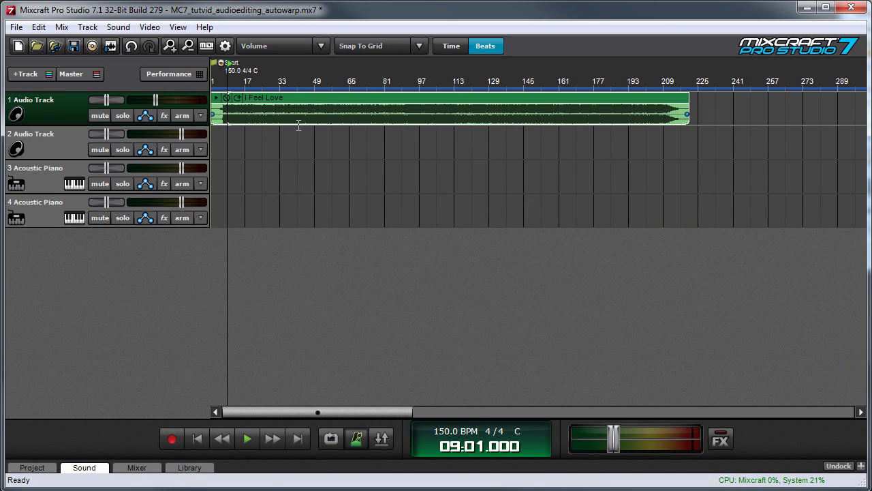
key("space")
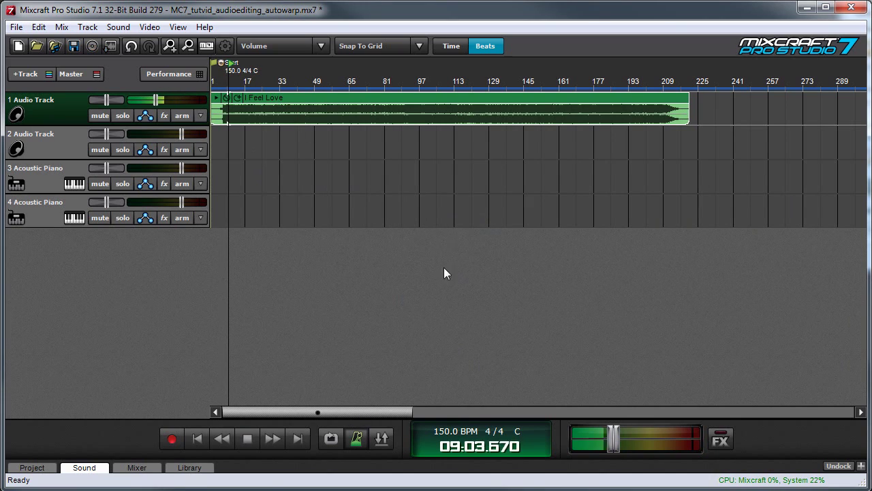
left_click_drag(612, 439, 600, 442)
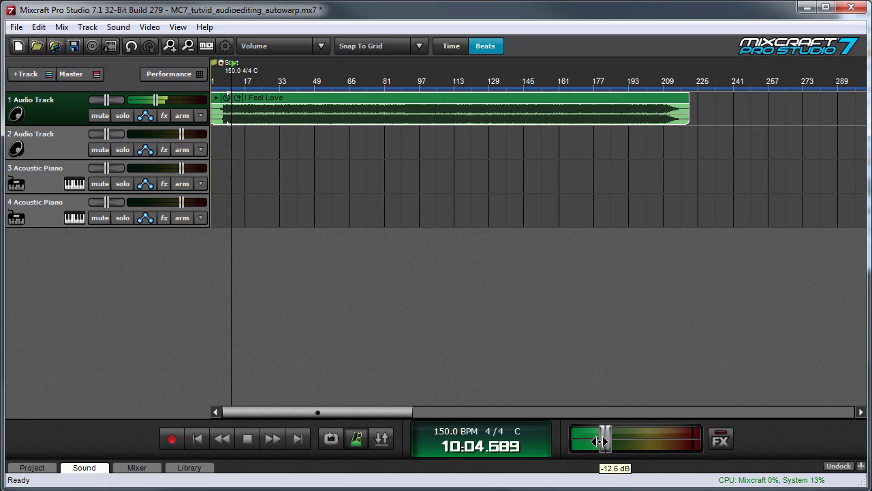
key("space")
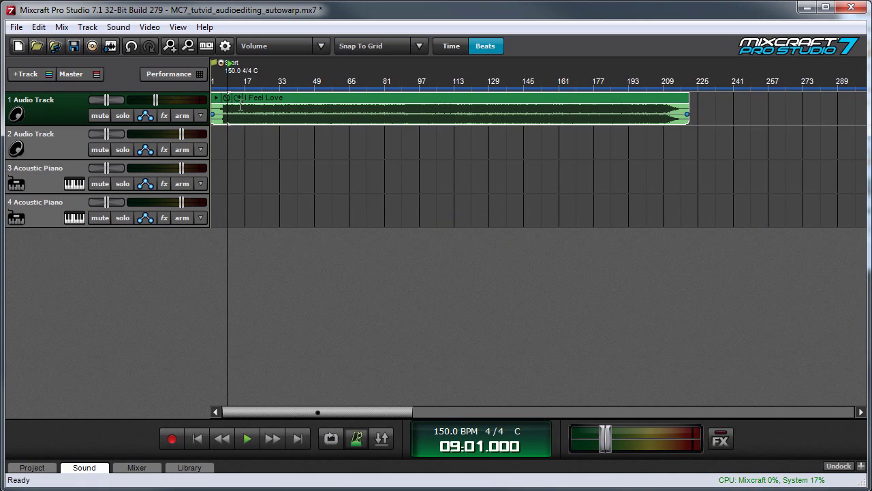
Step: Open the clip in the Sound editor, audition from bar 4, zoom in on the bar-6 beat onset, and enable warping
left_click(298, 96)
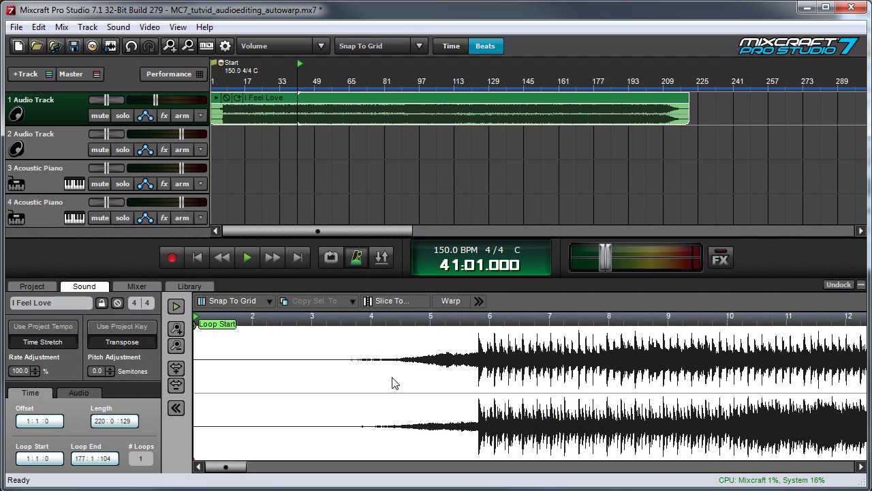
left_click(380, 325)
key("space")
key("space")
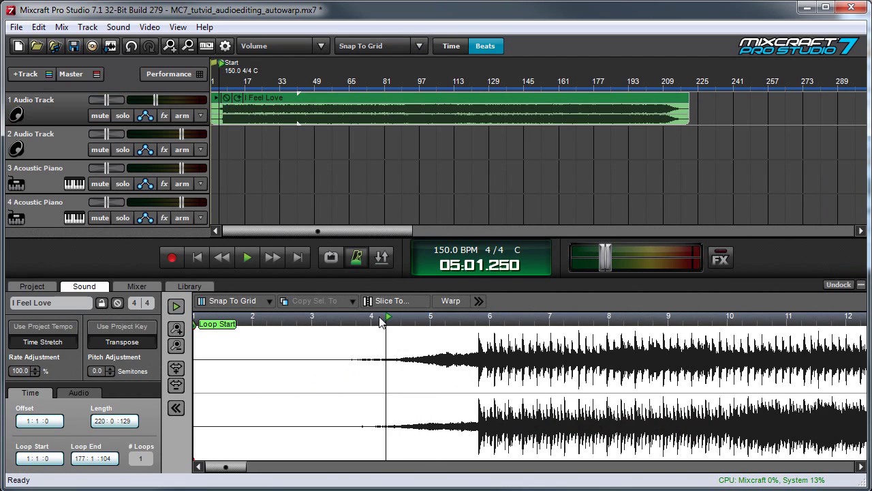
left_click(479, 371)
scroll(479, 376, "up", 1)
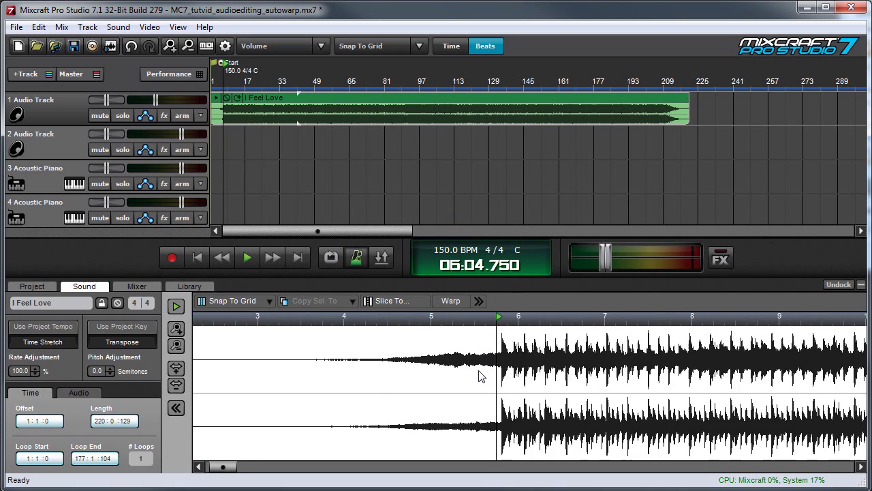
scroll(479, 374, "up", 5)
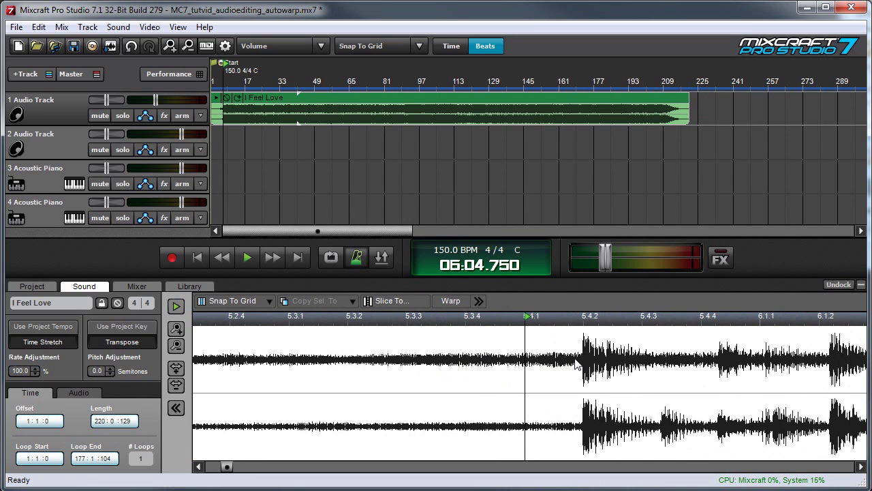
left_click(451, 302)
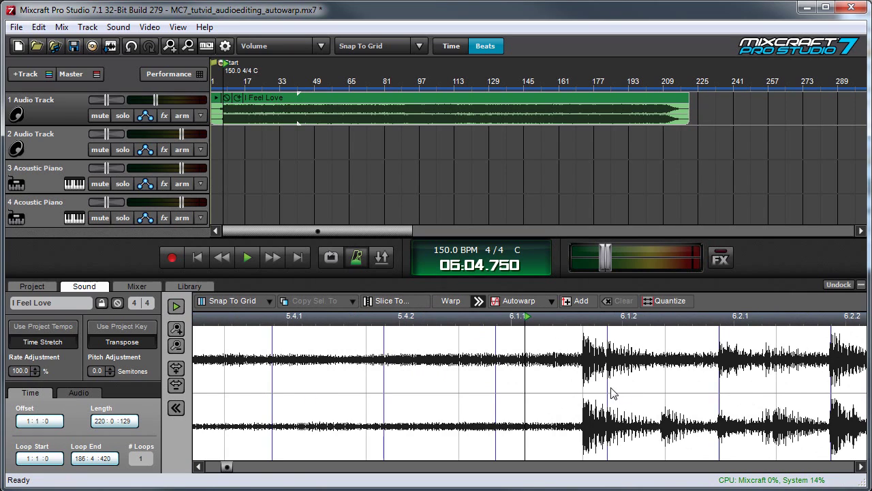
Step: Set the first strong beat transient as the clip's start time so it sits at 1.1.1
left_click(584, 332)
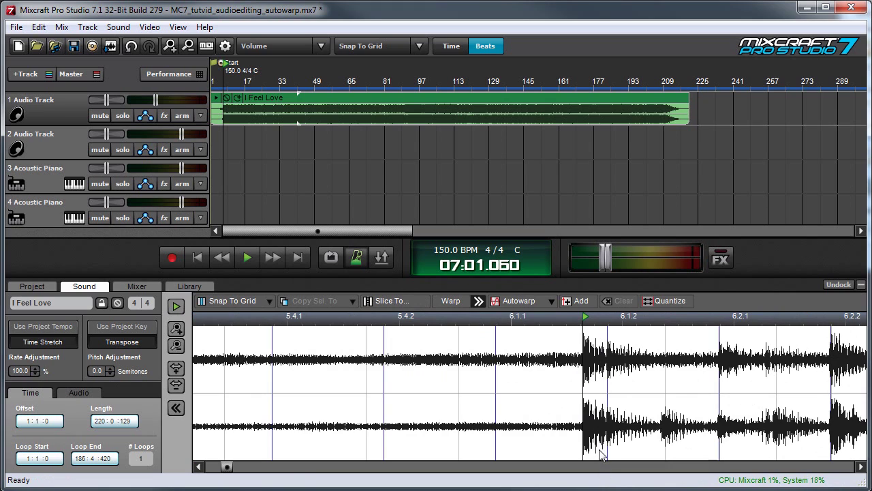
right_click(584, 352)
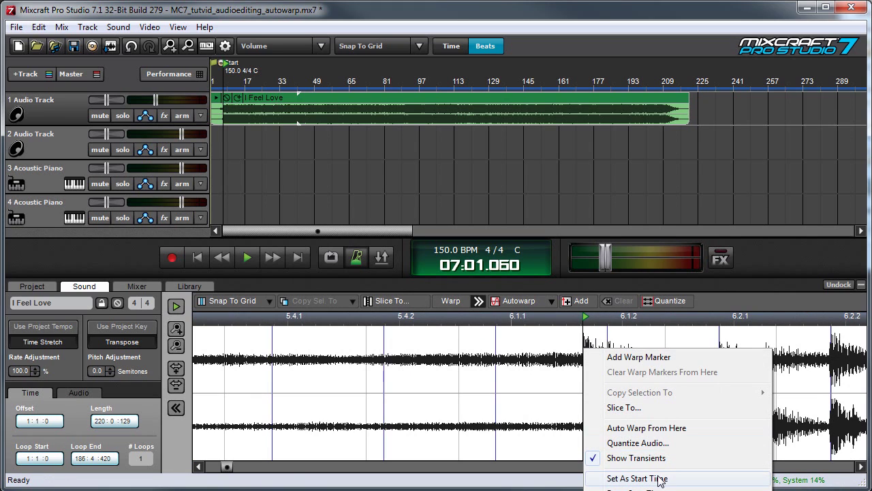
left_click(638, 478)
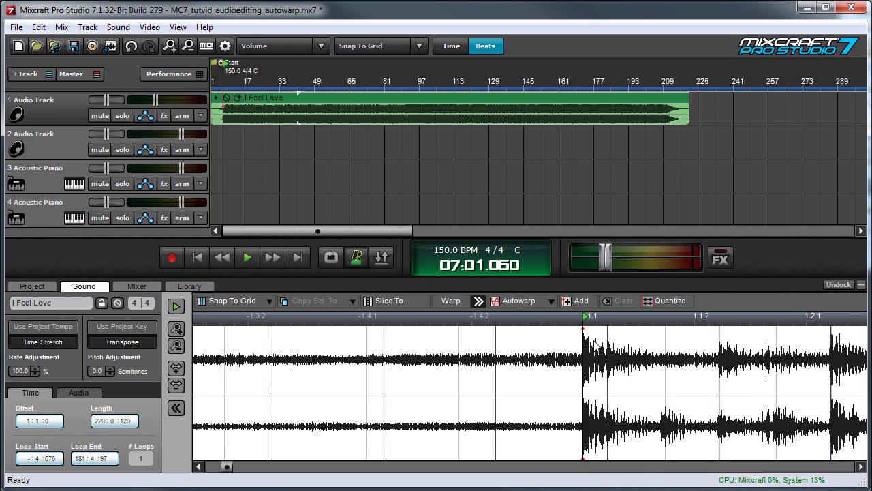
Step: Reselect Audio Track 1 and zoom in around bar 7, where the beat starts
left_click(230, 107)
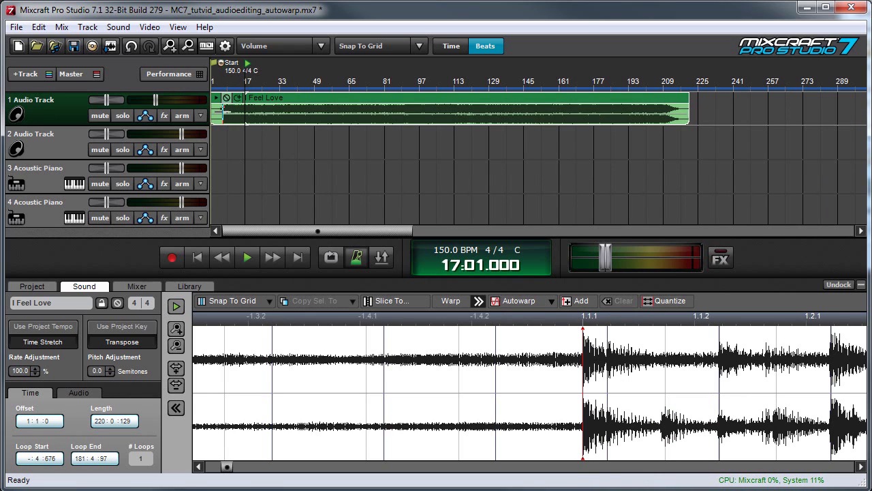
left_click(227, 109)
scroll(541, 78, "up", 3)
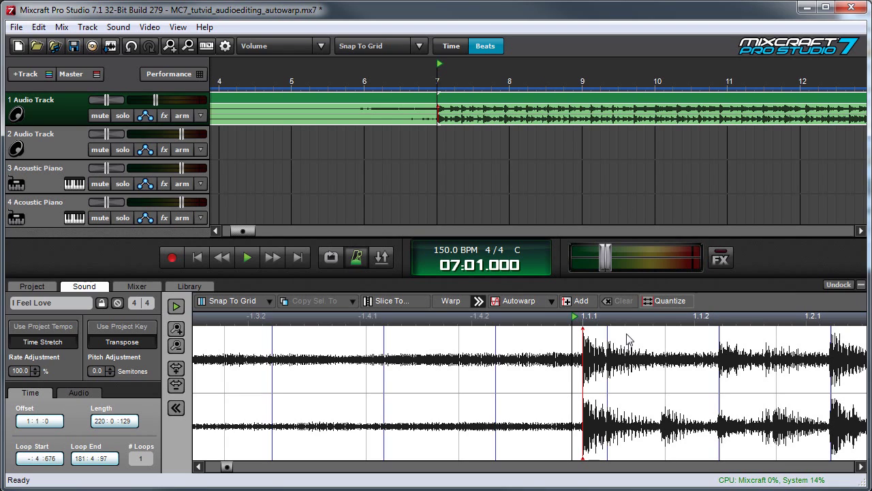
left_click(537, 302)
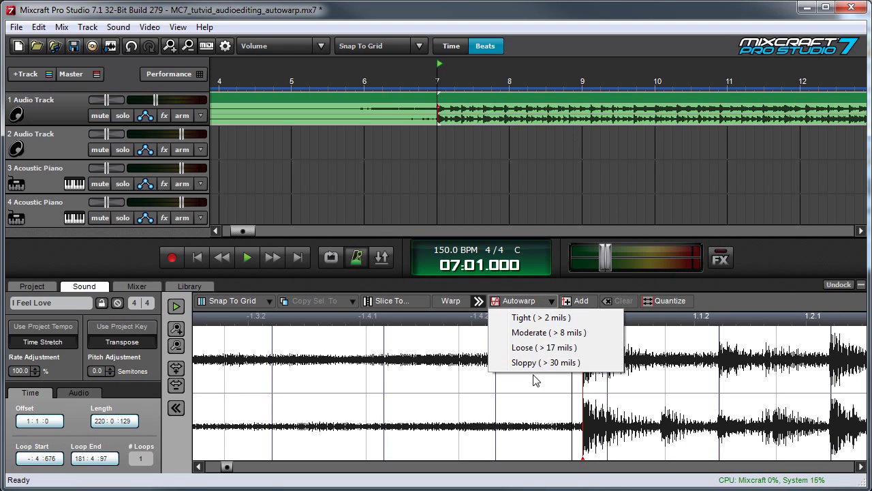
Step: Run autowarp on the whole clip and zoom out to view its warp markers
left_click(563, 332)
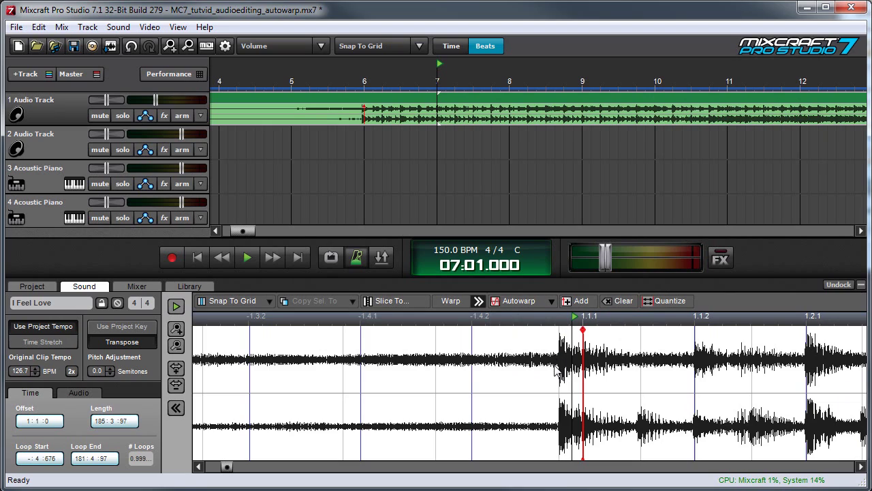
scroll(555, 366, "down", 5)
scroll(555, 363, "down", 8)
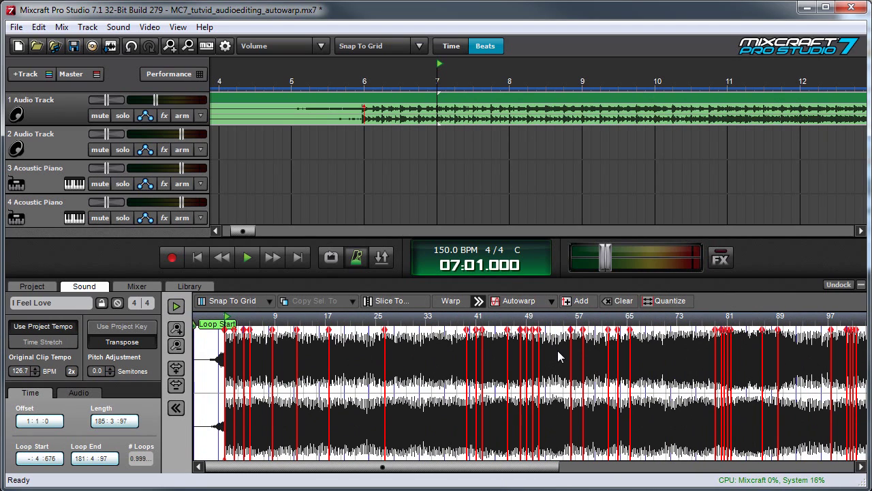
Step: Re-warp the clip with Moderate, then Loose, and finally Tight (> 2 mils) sensitivity
left_click(541, 300)
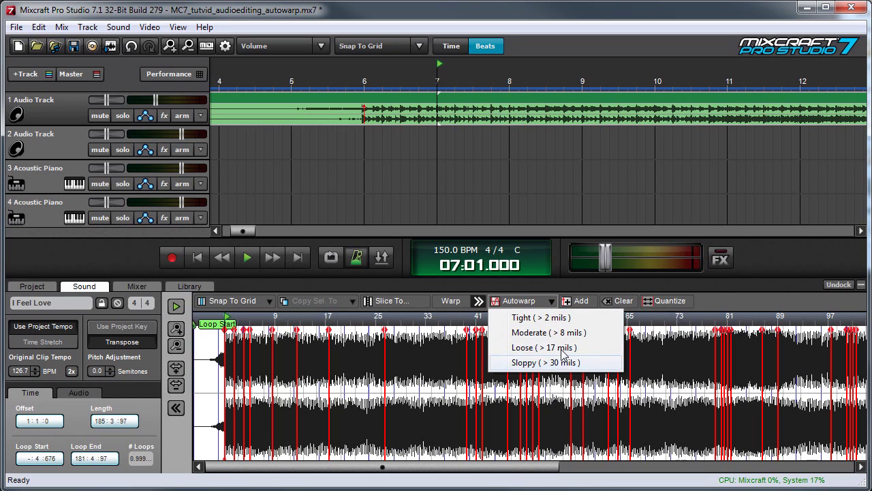
left_click(558, 333)
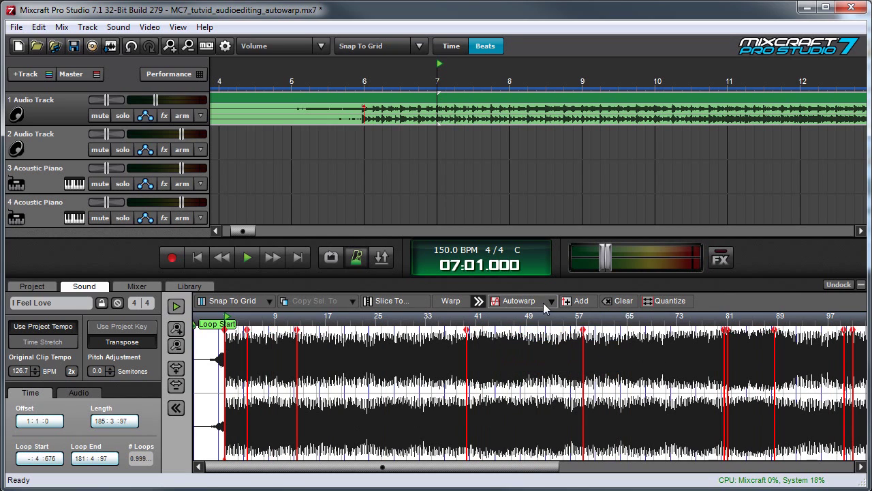
left_click(550, 302)
left_click(552, 349)
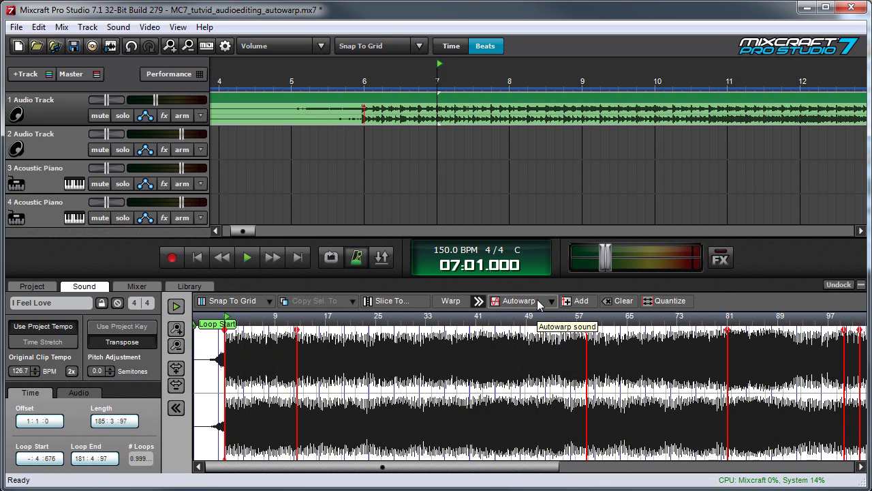
left_click(548, 302)
left_click(547, 318)
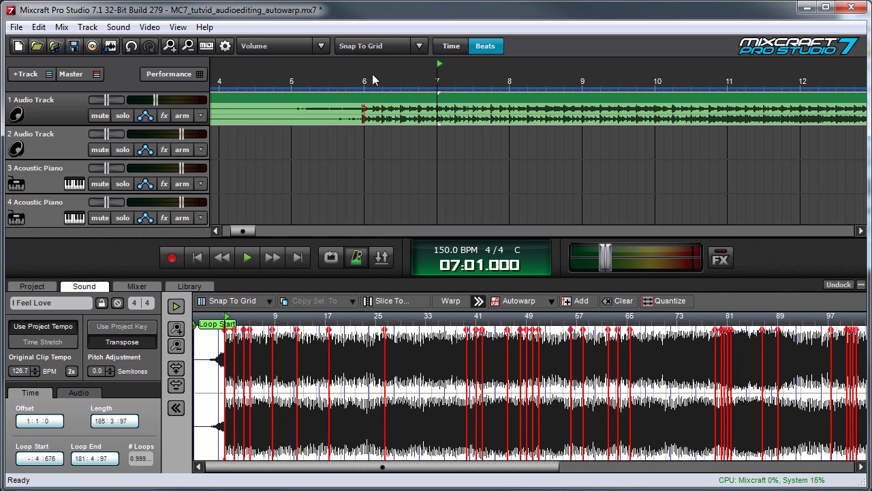
Step: Audition the warped clip, then change the project tempo from 150 to 130 BPM
key("space")
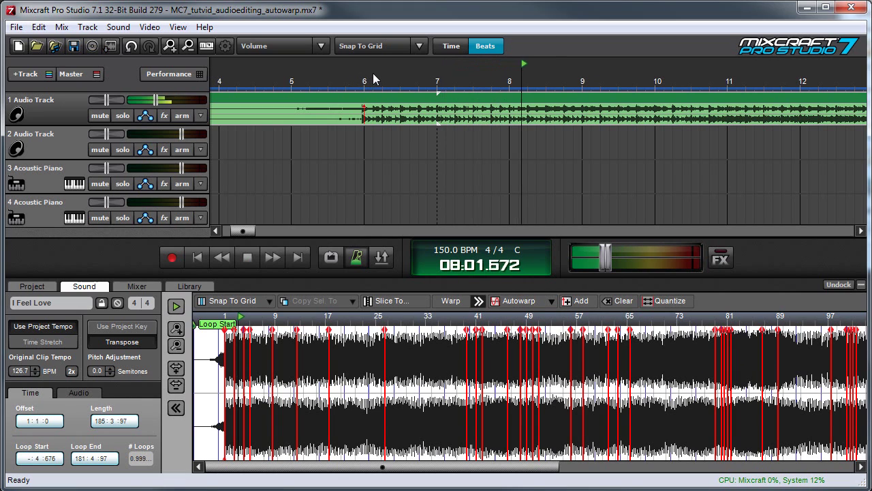
key("space")
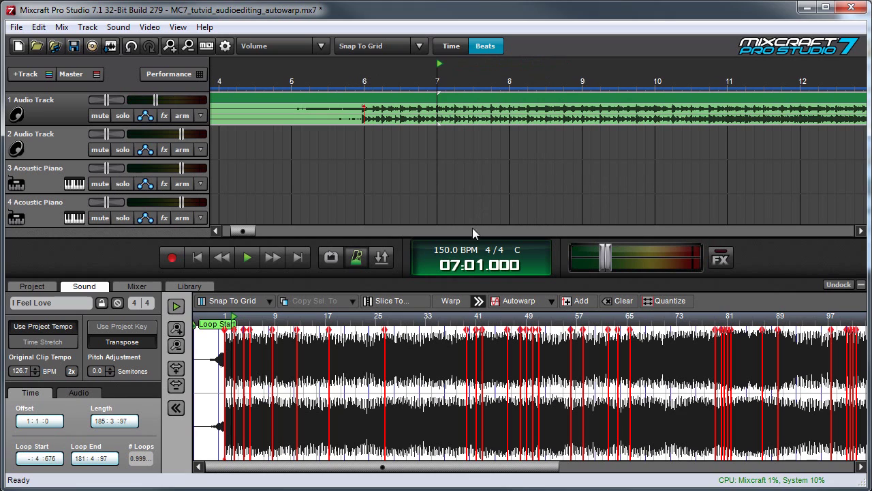
double_click(443, 250)
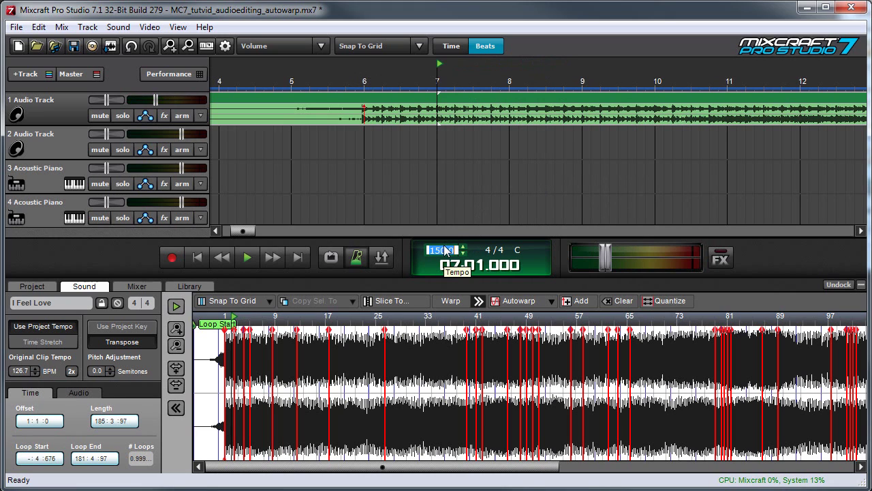
type("130")
key("Return")
Step: Play the clip at 130 BPM, zooming out to follow it along the timeline
key("space")
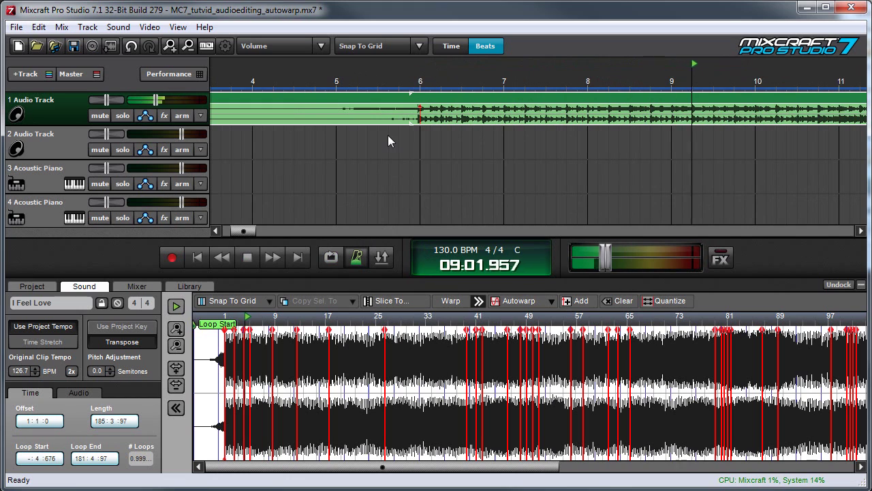
scroll(398, 141, "down", 5)
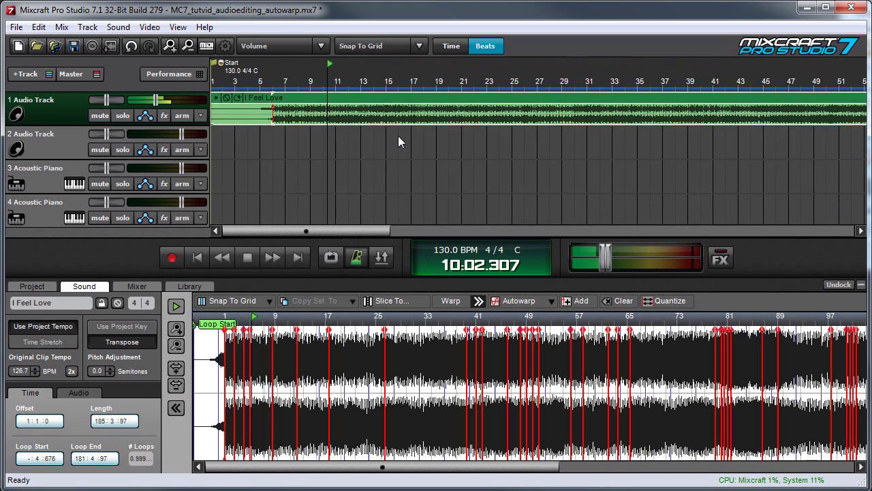
scroll(399, 136, "down", 4)
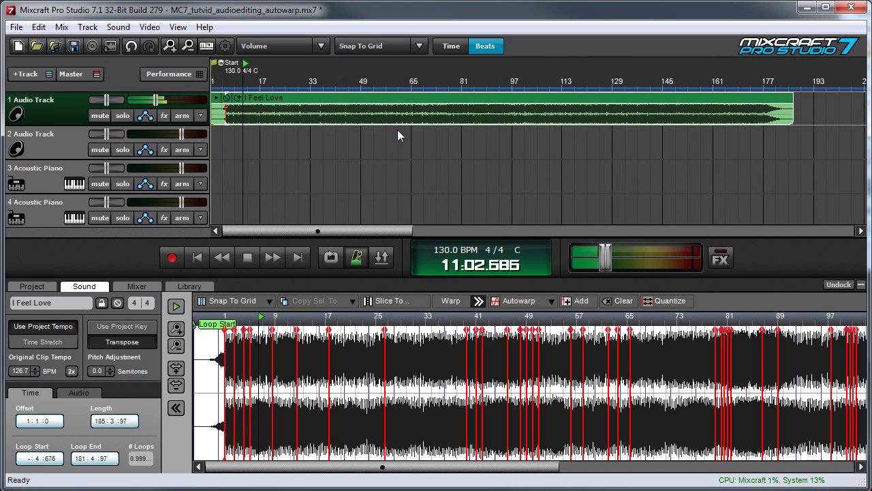
key("space")
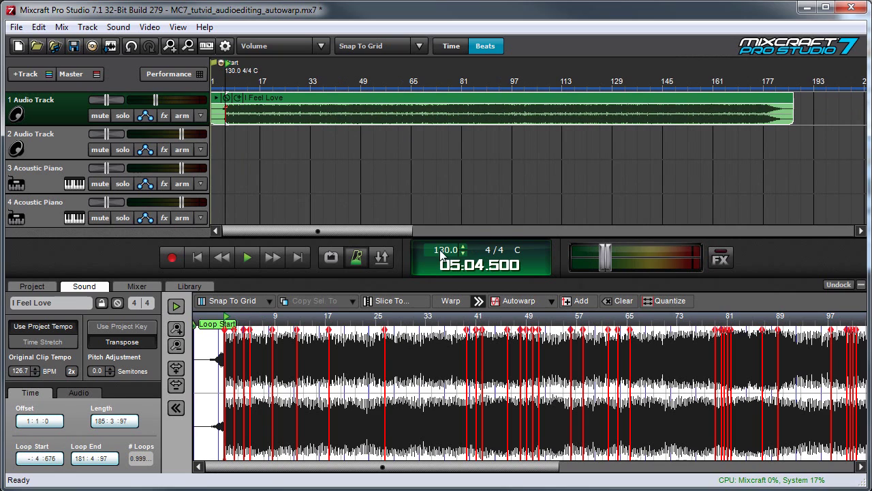
double_click(442, 250)
Step: Restore the project tempo to 150 BPM and briefly audition the clip
type("150")
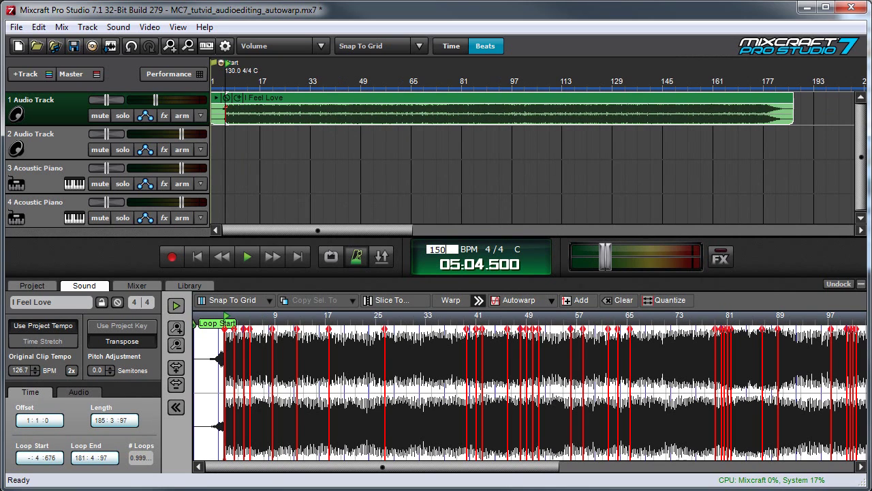
key("Return")
key("space")
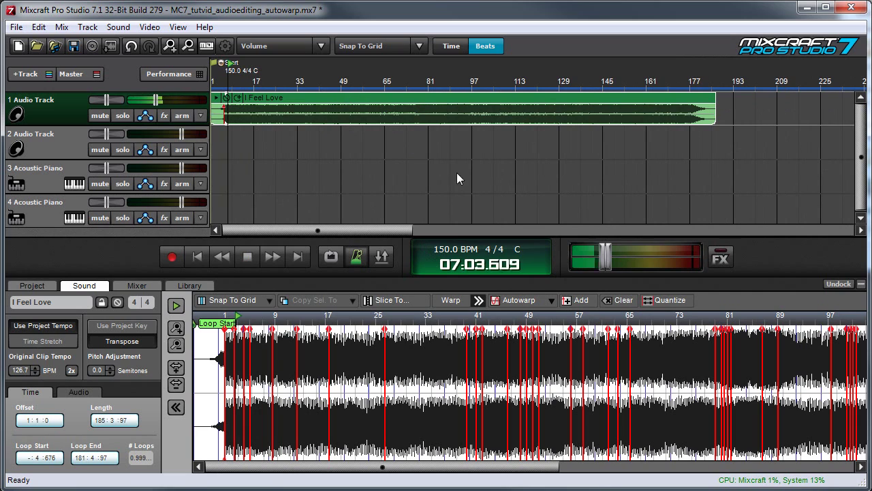
key("space")
Step: Set the project tempo to 50 BPM and play the stretched clip
left_click(445, 245)
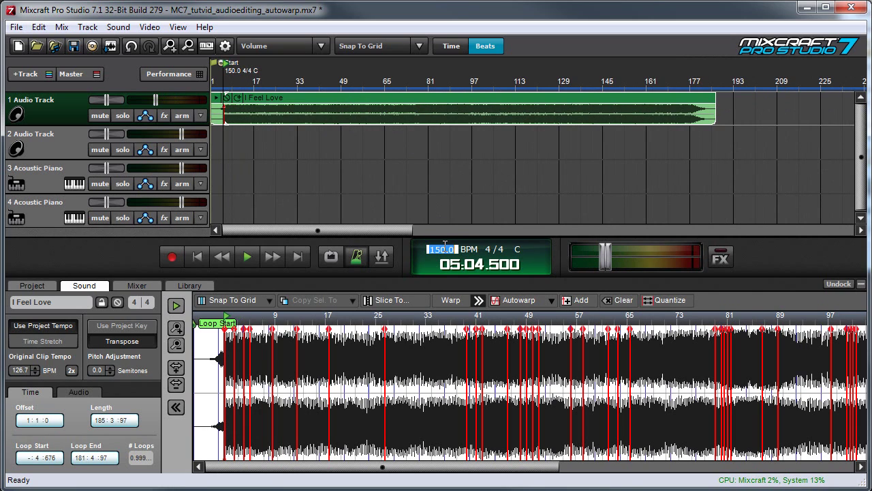
type("50")
key("Return")
key("space")
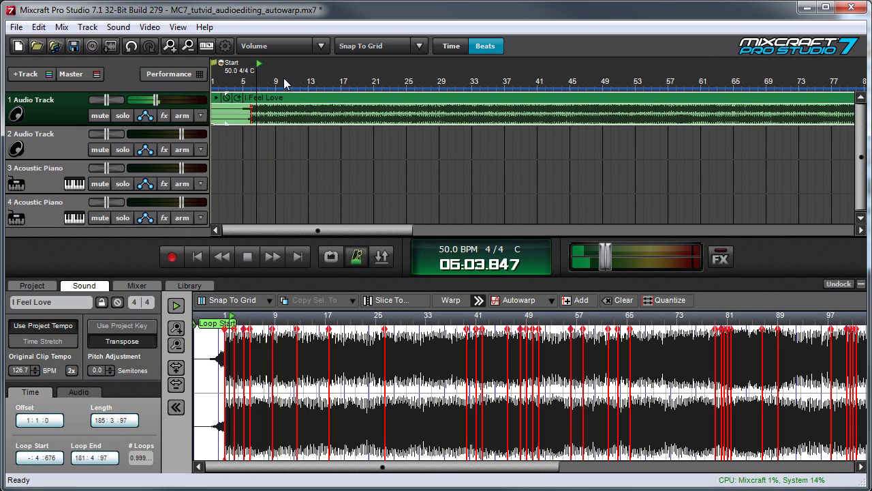
key("space")
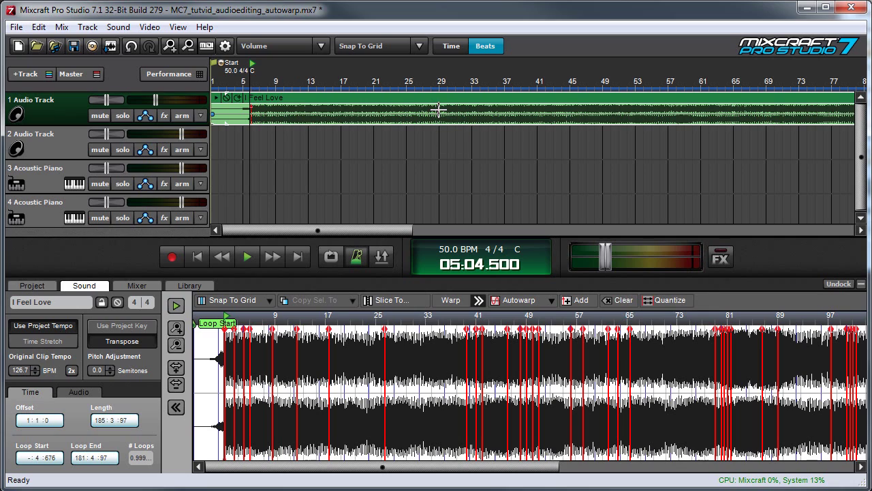
mouse_move(438, 109)
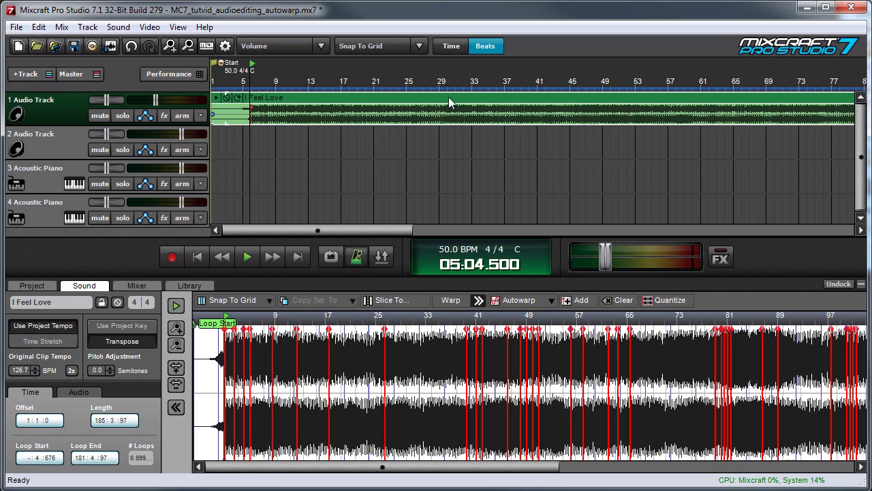